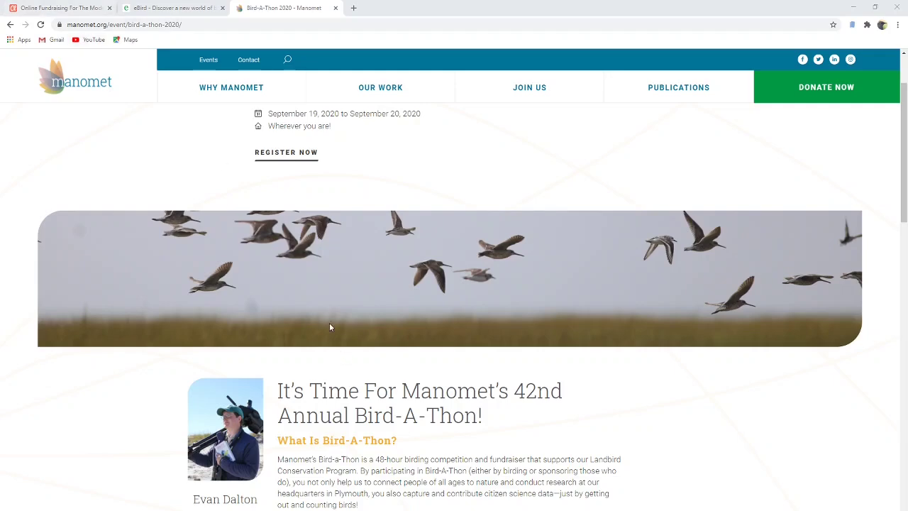
- Review the Bird-A-Thon 2020 event page's introduction and its registration and support links
scroll(330, 327, "down", 2)
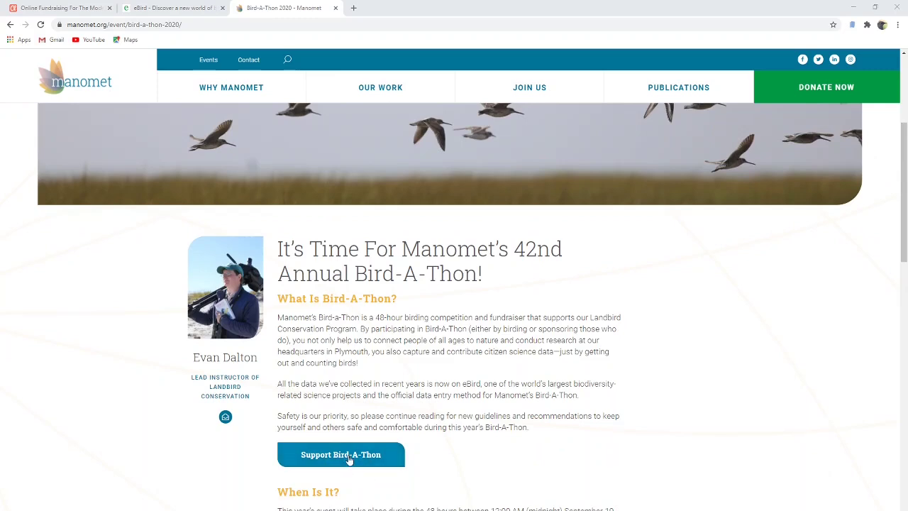
scroll(350, 321, "up", 1)
scroll(349, 320, "up", 1)
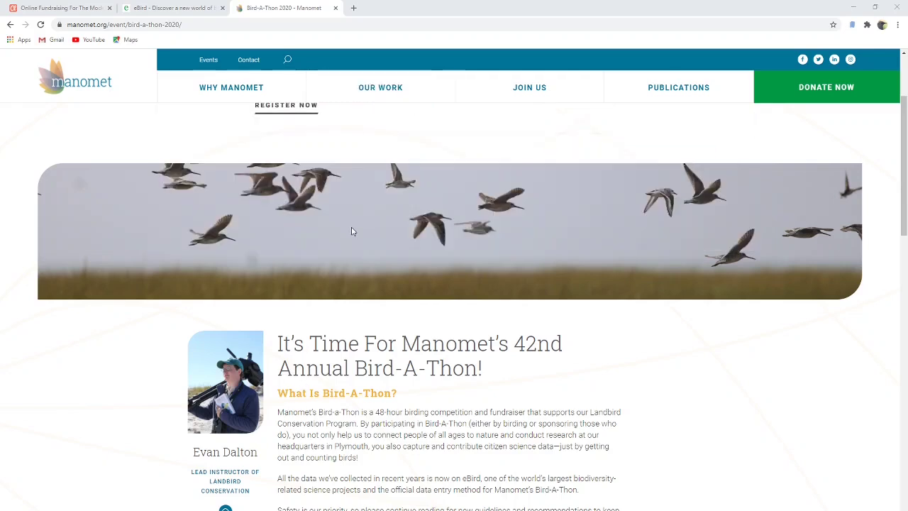
scroll(351, 231, "up", 2)
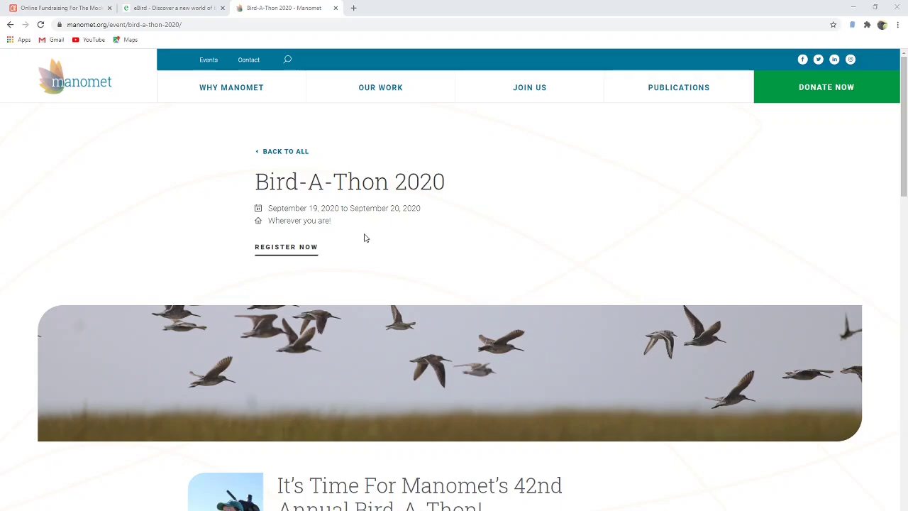
- Switch to the eBird site and sign in to the account
left_click(186, 8)
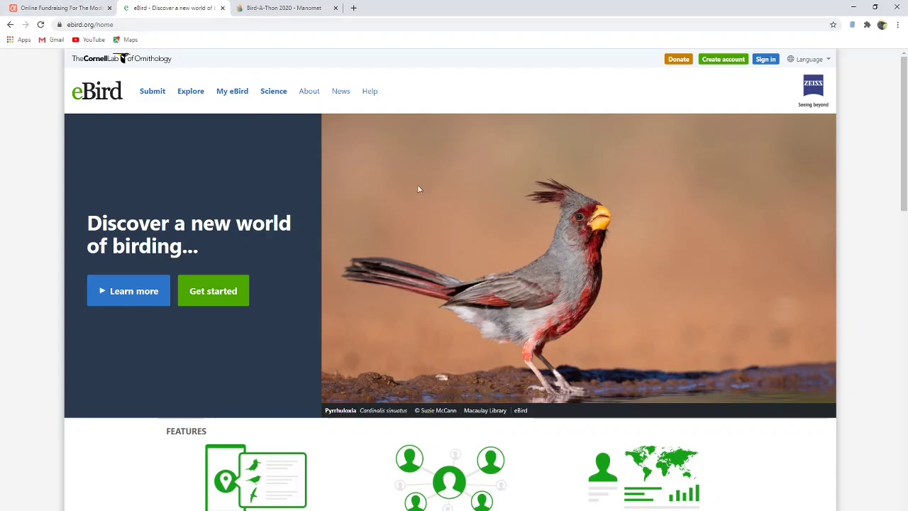
left_click(764, 61)
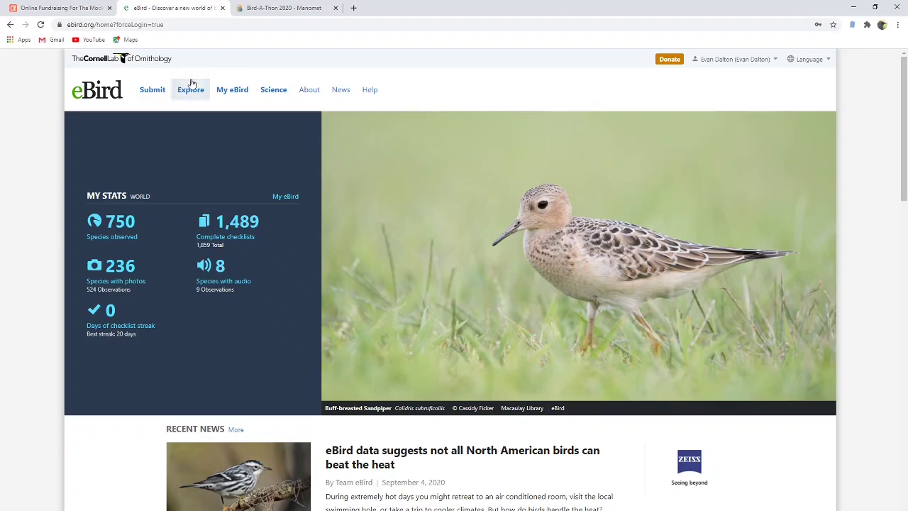
- Open the 5 September 2020 checklist from the account's own list of checklists in My eBird
left_click(242, 93)
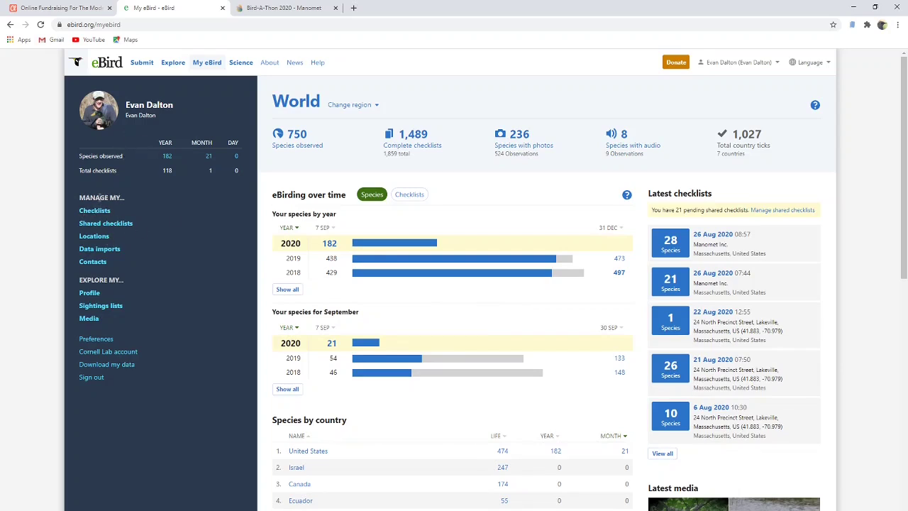
left_click(97, 213)
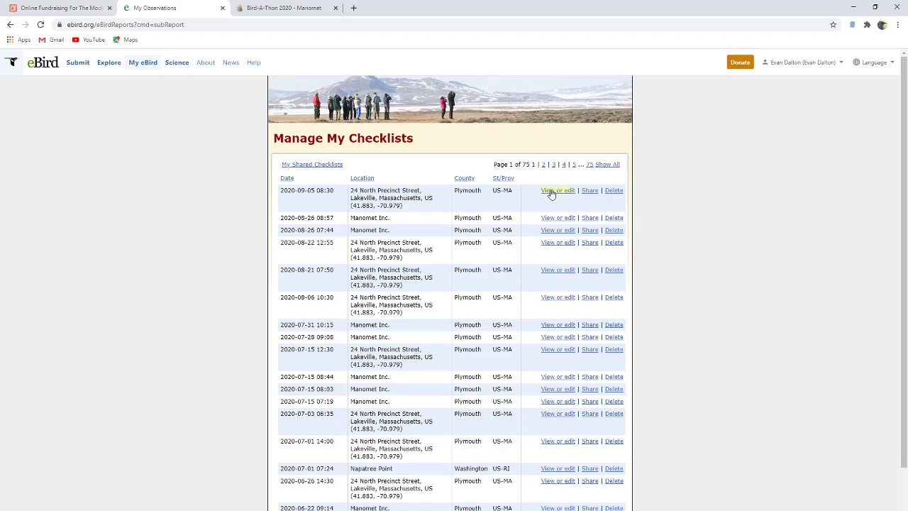
left_click(590, 190)
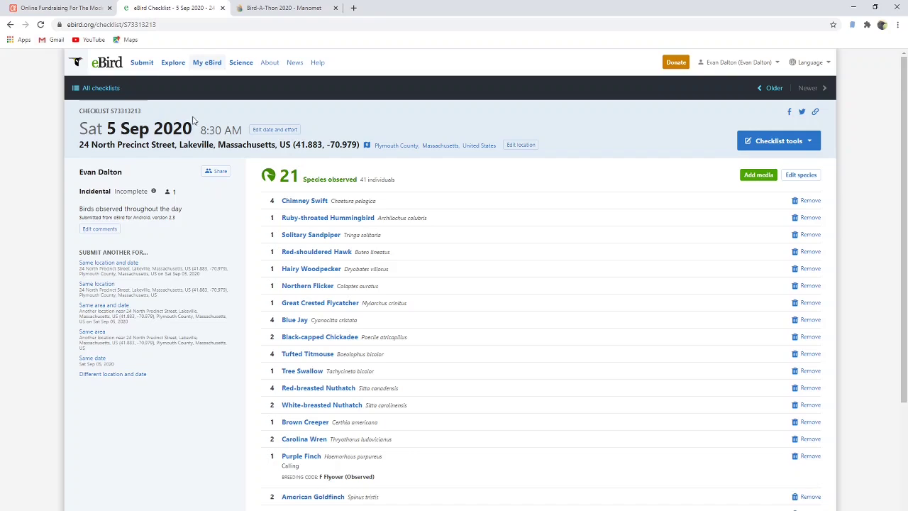
- Share the 5 September 2020 checklist with the eBird account "Manomet BAT"
left_click(218, 171)
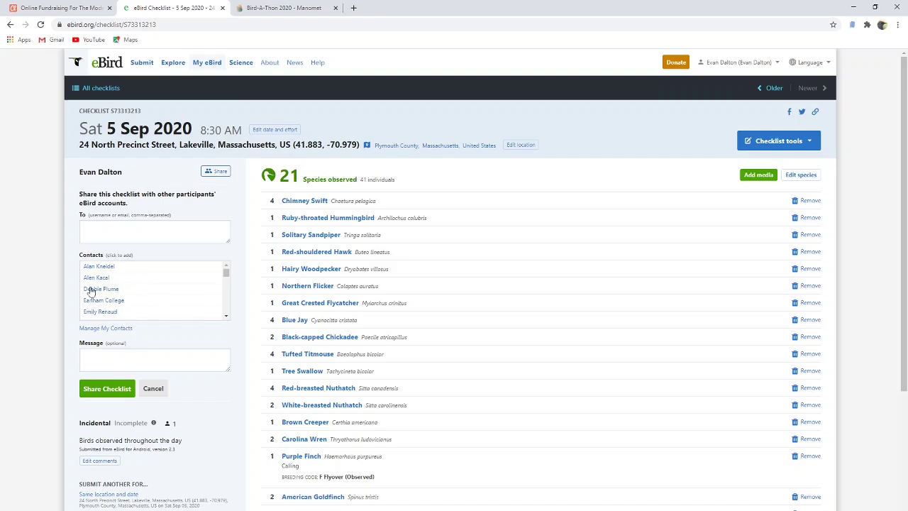
left_click(88, 226)
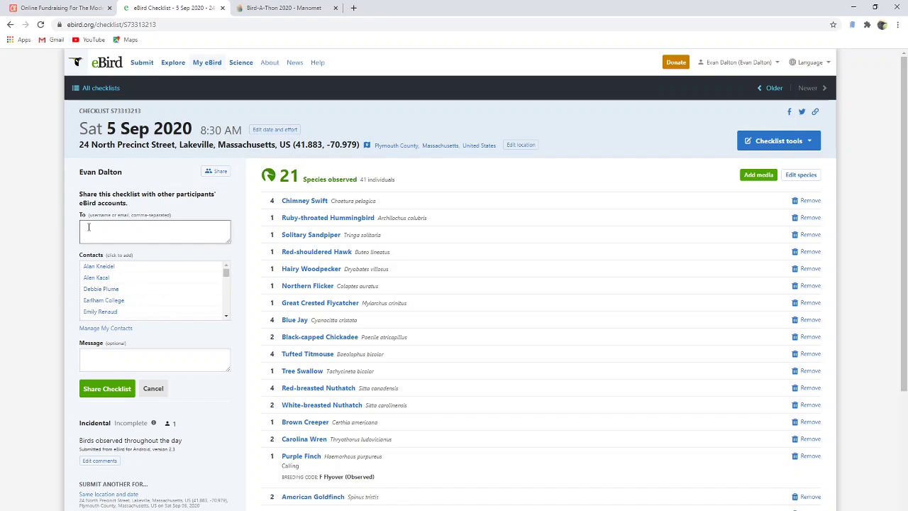
type("Manomet ")
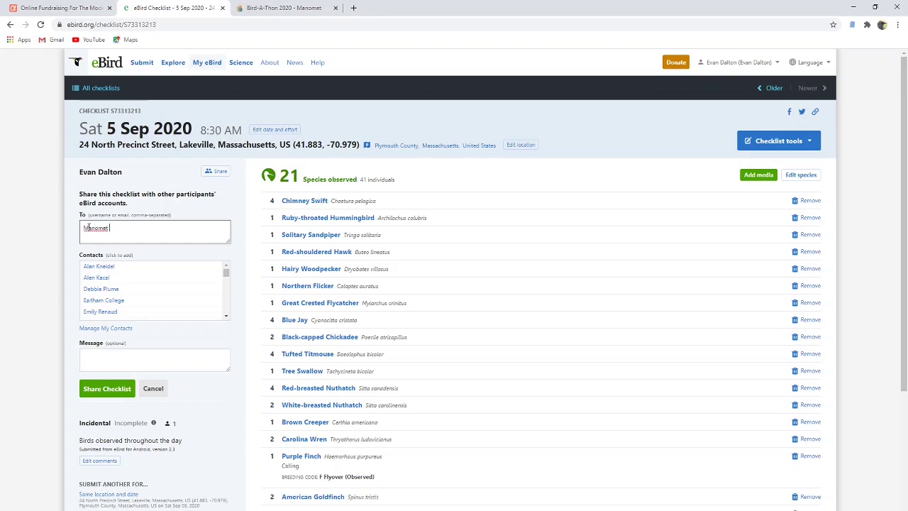
type("BAT")
left_click(107, 389)
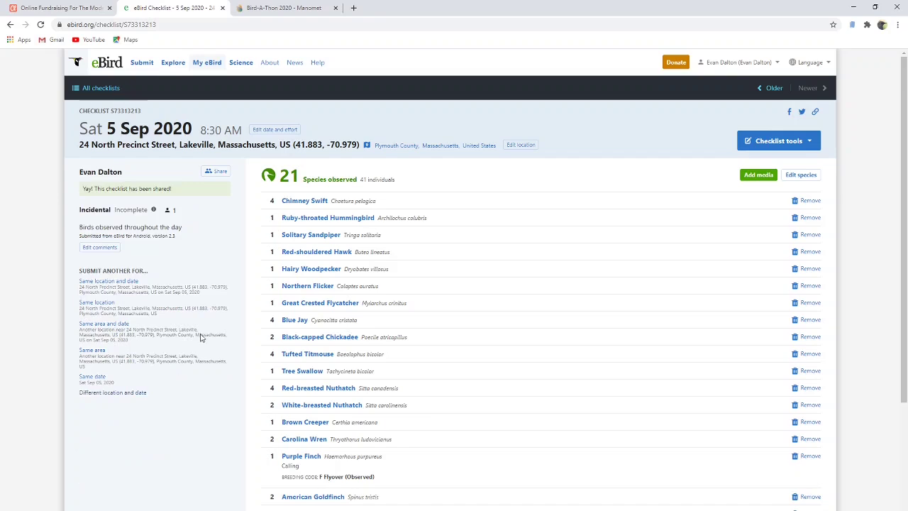
- Highlight the sharing confirmation and the checklist's comment to check them
left_click_drag(72, 189, 170, 190)
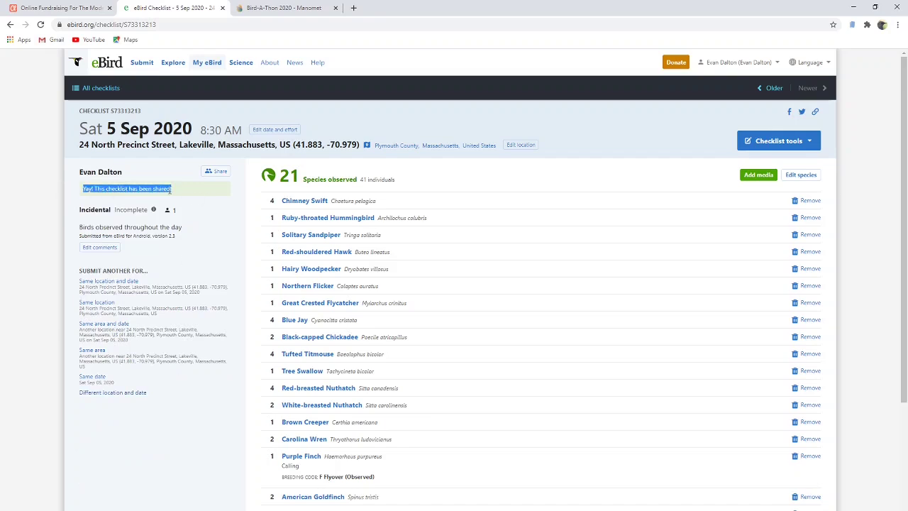
left_click(170, 191)
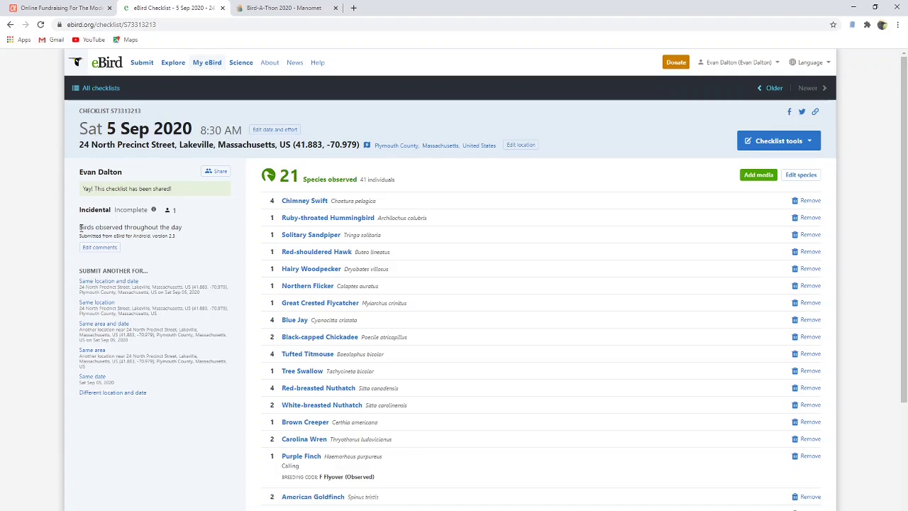
mouse_move(78, 227)
left_mouse_down()
mouse_move(188, 228)
mouse_move(81, 228)
left_mouse_up()
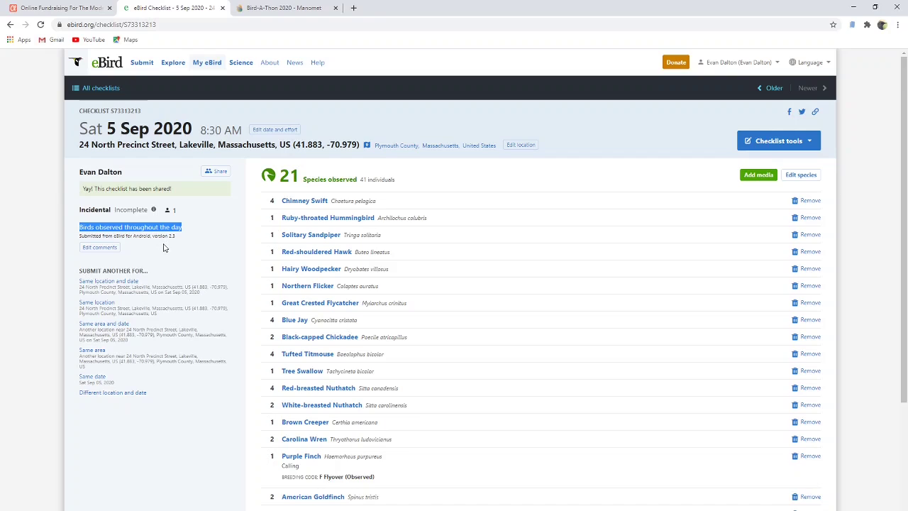
left_click(197, 204)
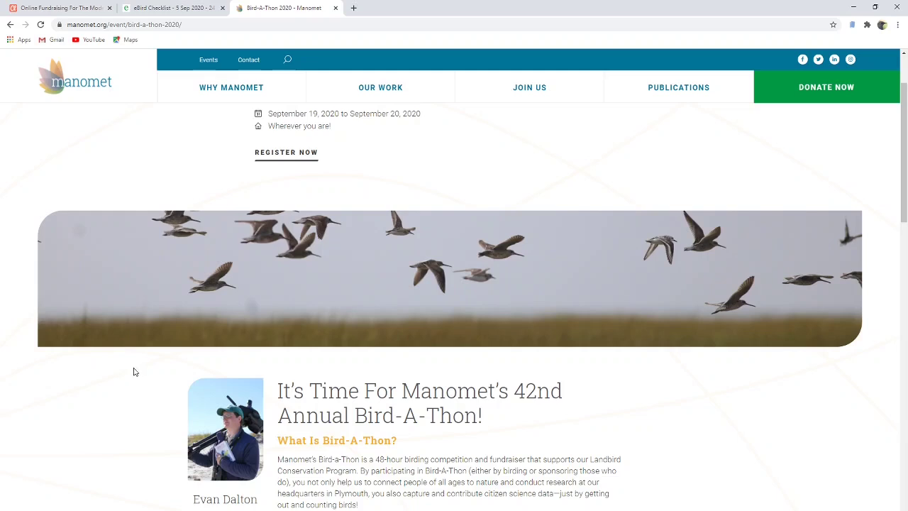
- Open the Bird-A-Thon campaign from the Manomet event page's support link and log in to become a fundraiser
scroll(134, 372, "down", 1)
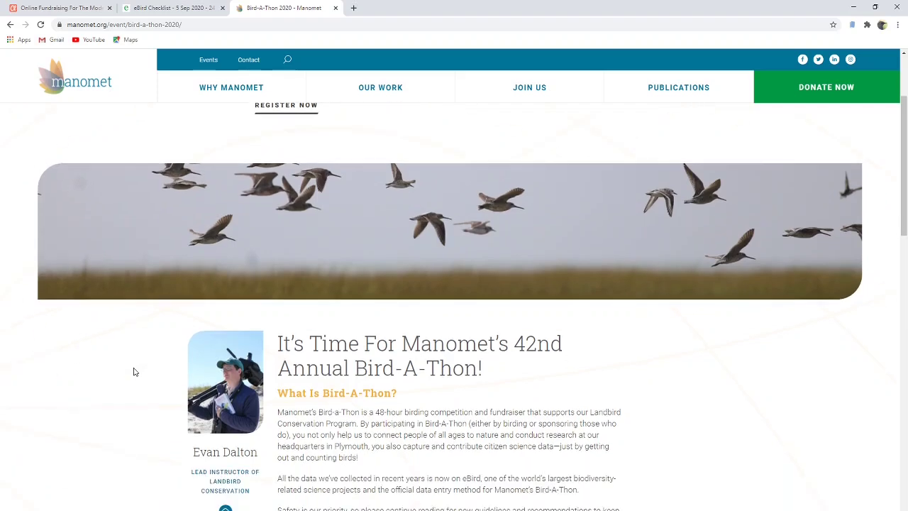
scroll(135, 372, "down", 1)
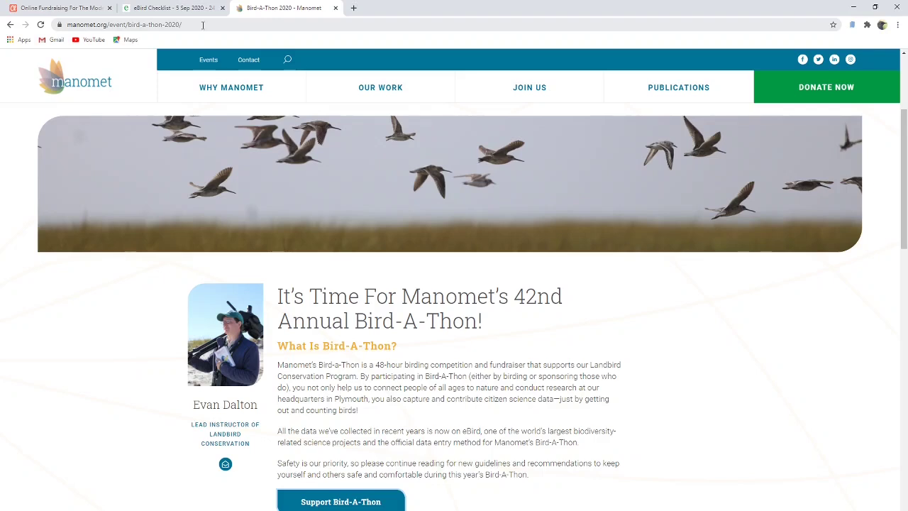
left_click(313, 502)
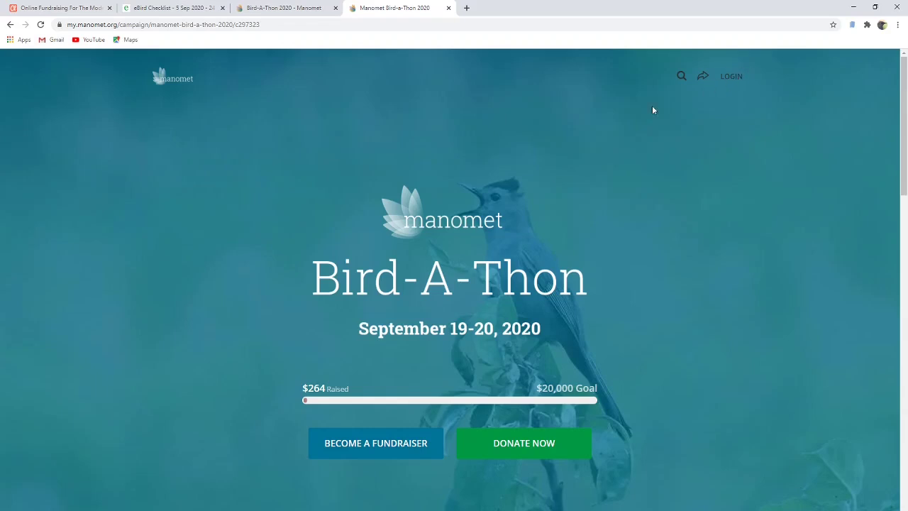
left_click(360, 443)
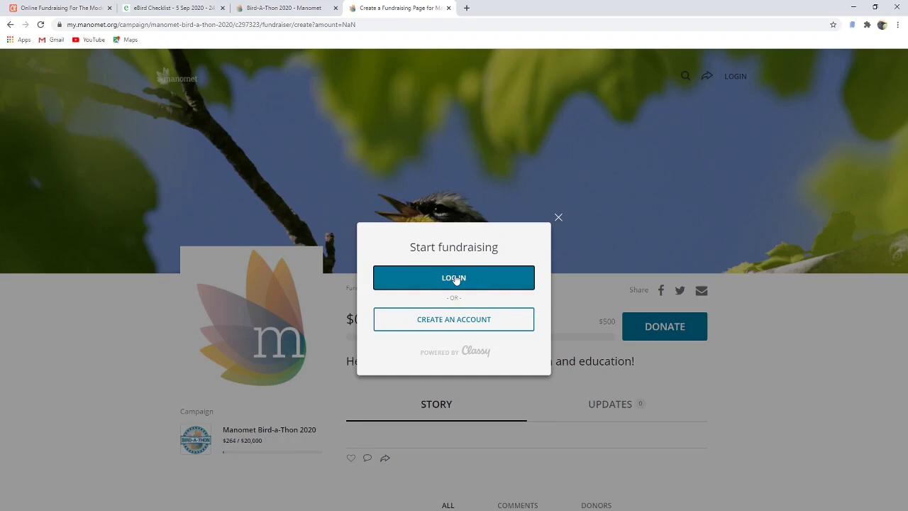
left_click(456, 279)
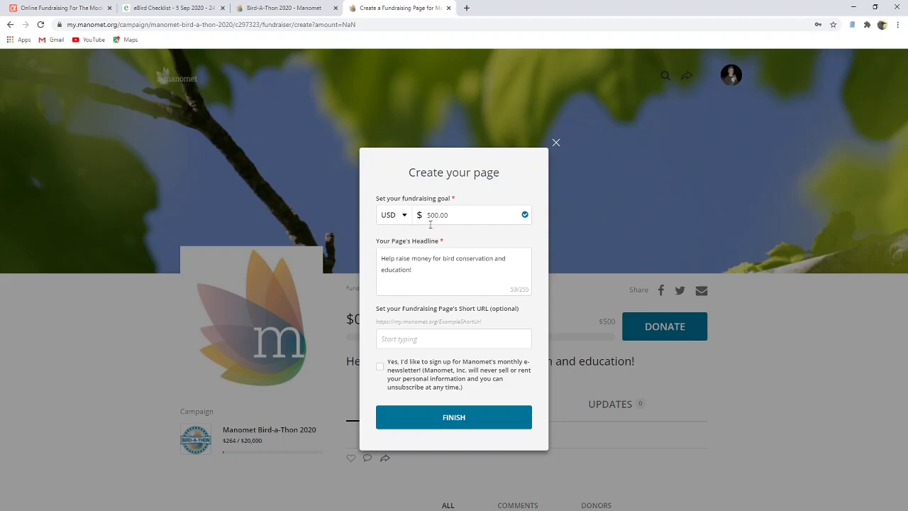
- Set the fundraising goal to 5,000.00 USD and the page's short URL to "landbirds", and submit the page details
left_click(431, 218)
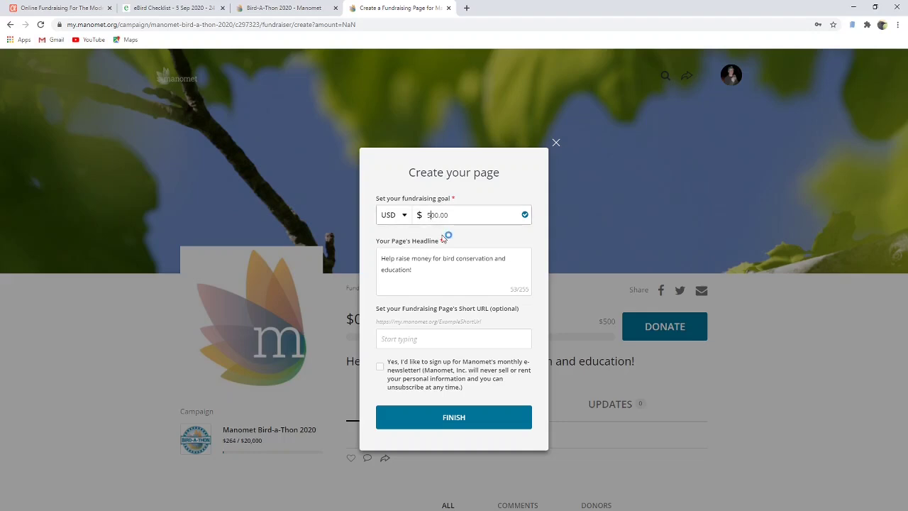
type("0")
left_click(468, 236)
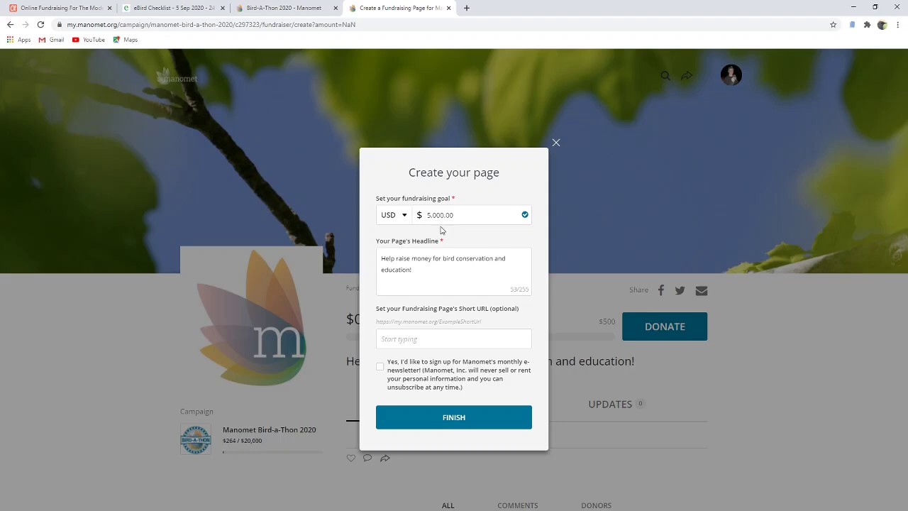
left_click_drag(416, 270, 377, 259)
left_click(420, 267)
left_click(419, 340)
left_click(399, 363)
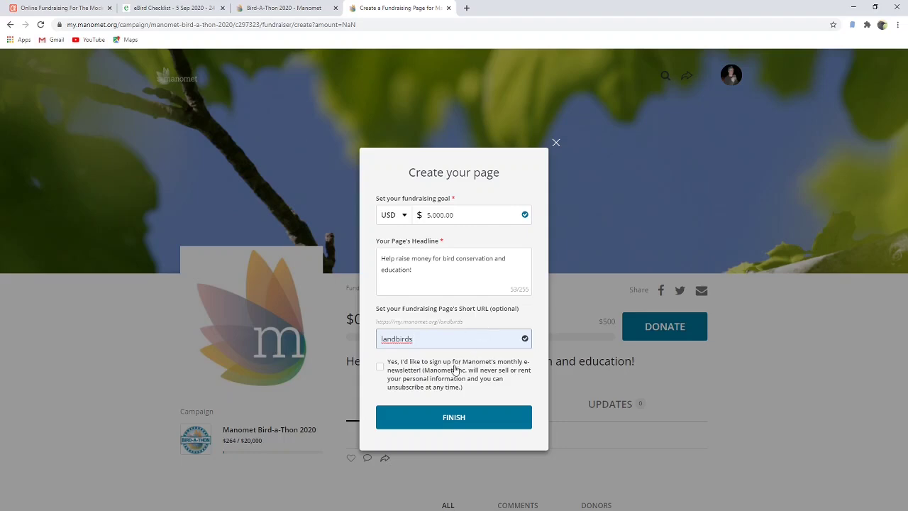
left_click(456, 420)
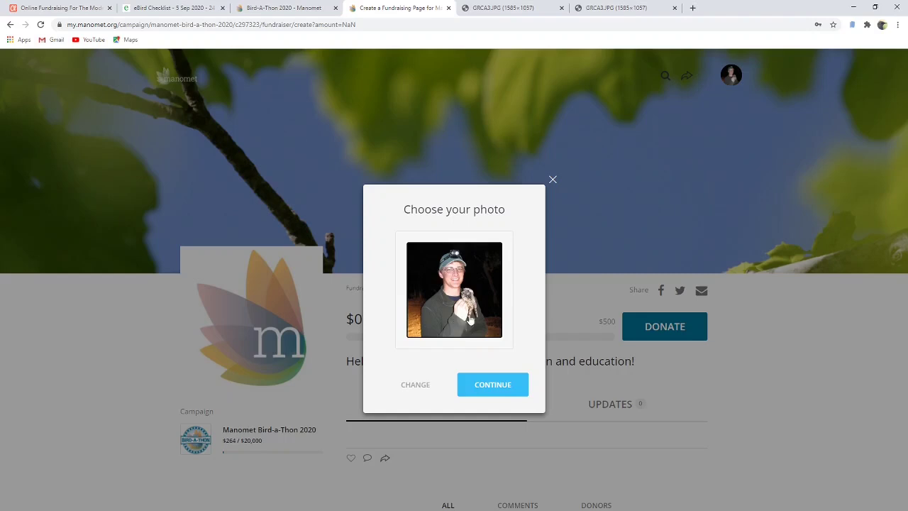
- Replace the fundraising page's photo with the image GRCA3.JPG uploaded from the device
left_click(417, 387)
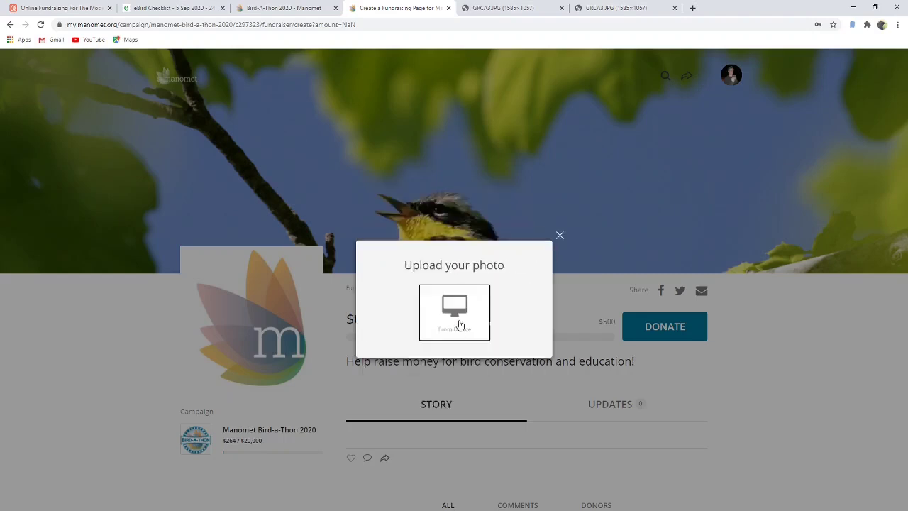
left_click(461, 309)
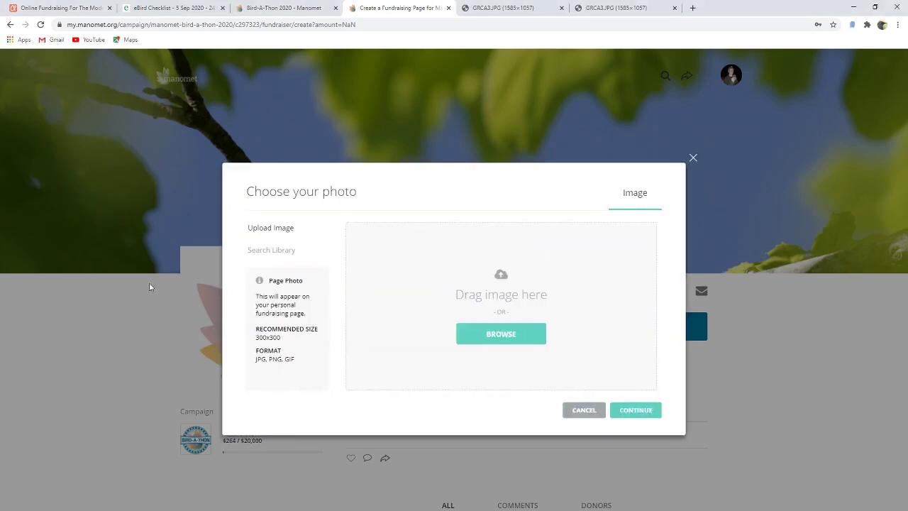
left_click_drag(446, 290, 446, 293)
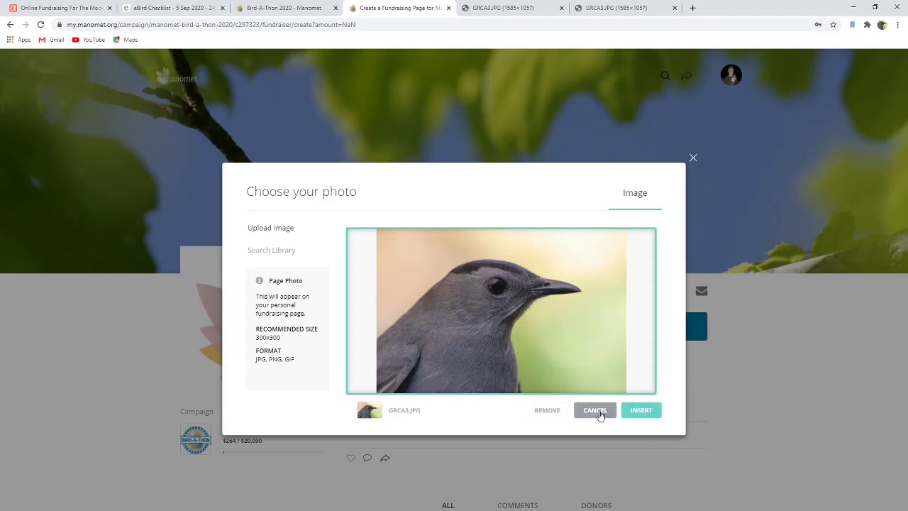
left_click(642, 413)
- Zoom and reposition the bird photo so the head and beak fit the crop square, save it and continue
left_click_drag(439, 390, 441, 391)
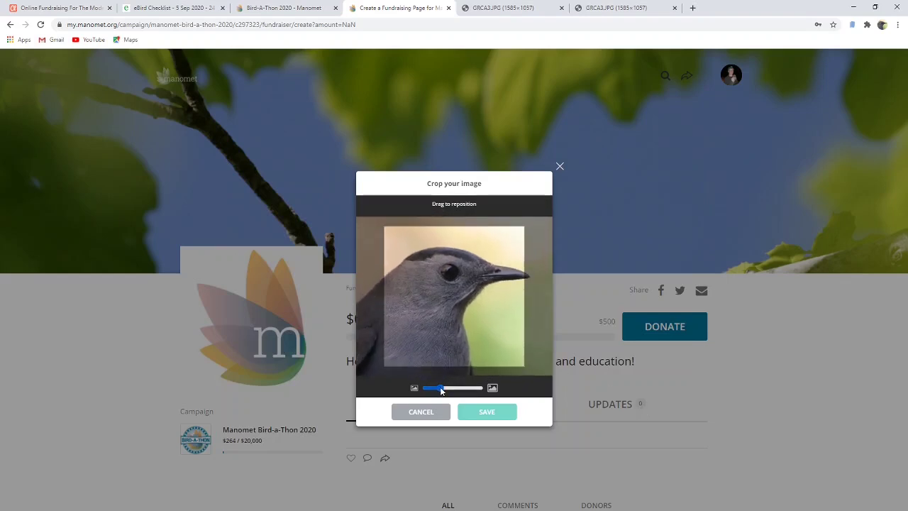
left_click_drag(463, 315, 453, 319)
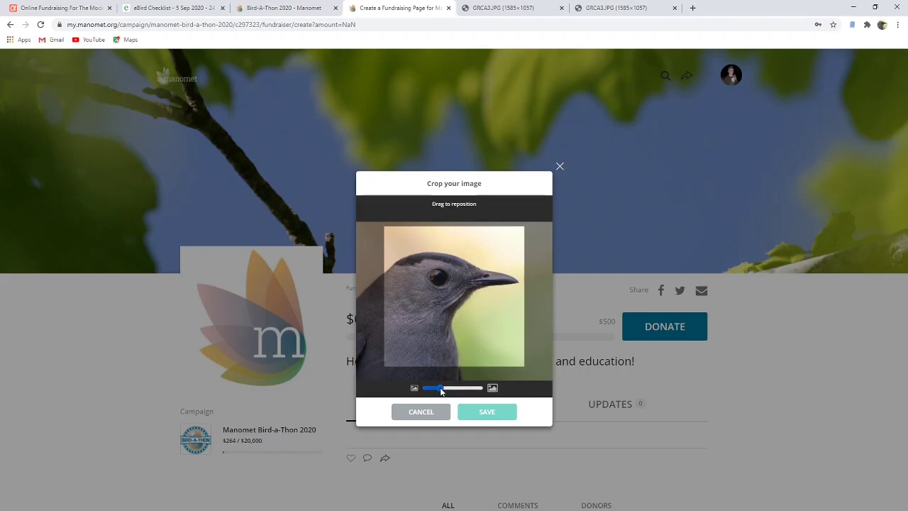
left_click_drag(441, 391, 440, 390)
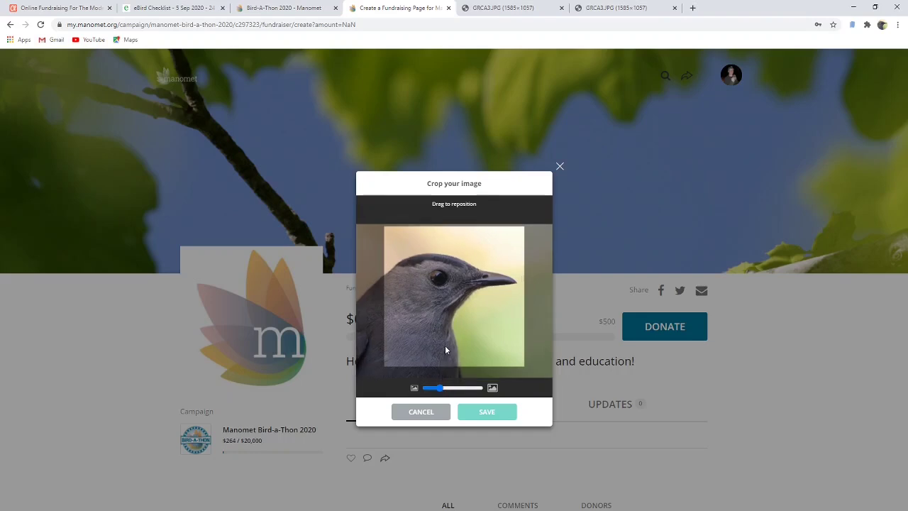
left_click_drag(448, 331, 448, 316)
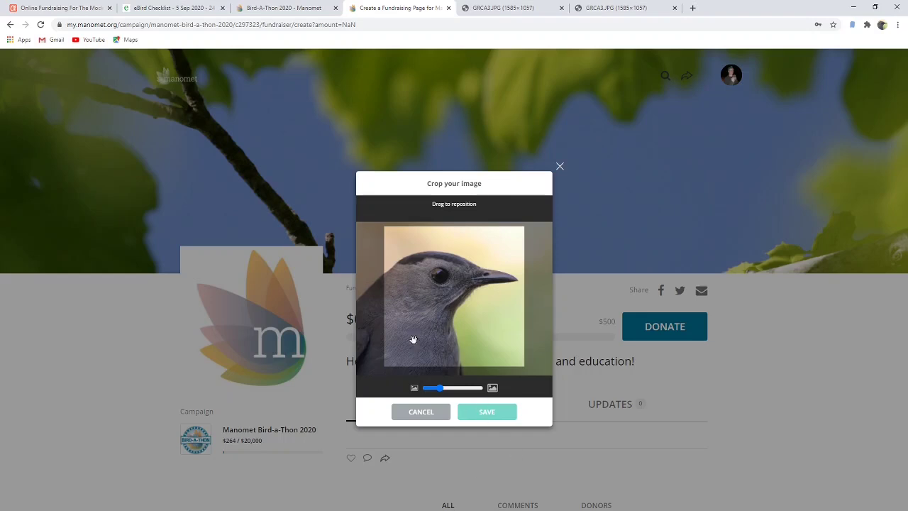
left_click(485, 412)
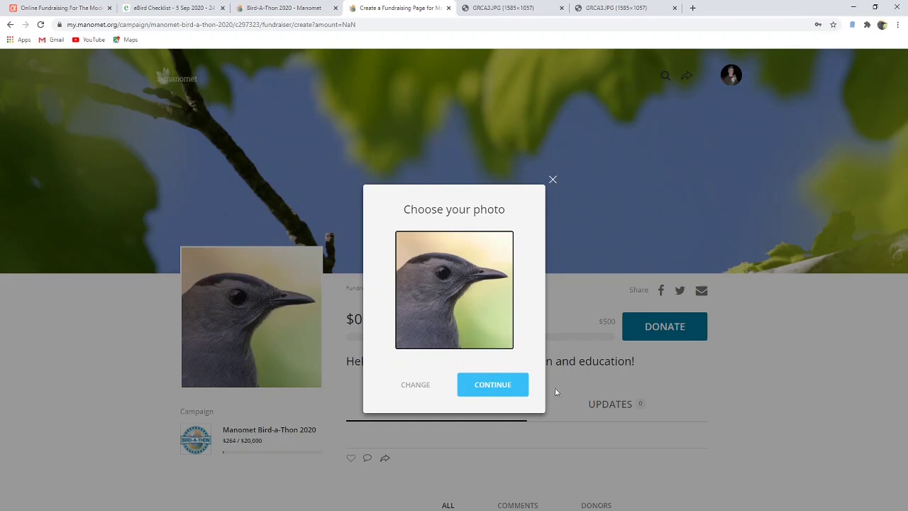
left_click(485, 390)
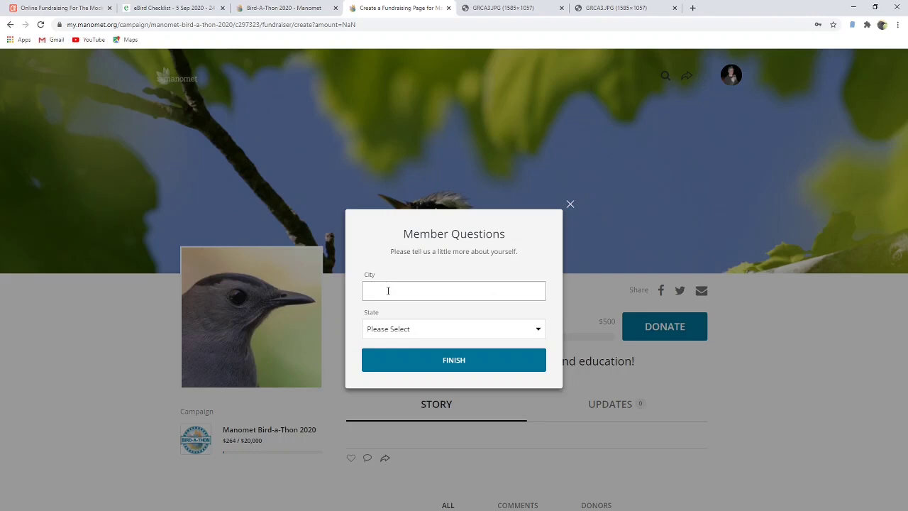
- Answer the member questions with the city Plymouth and the state Massachusetts, and finish creating the fundraising page
type("Plymouth")
key("Tab")
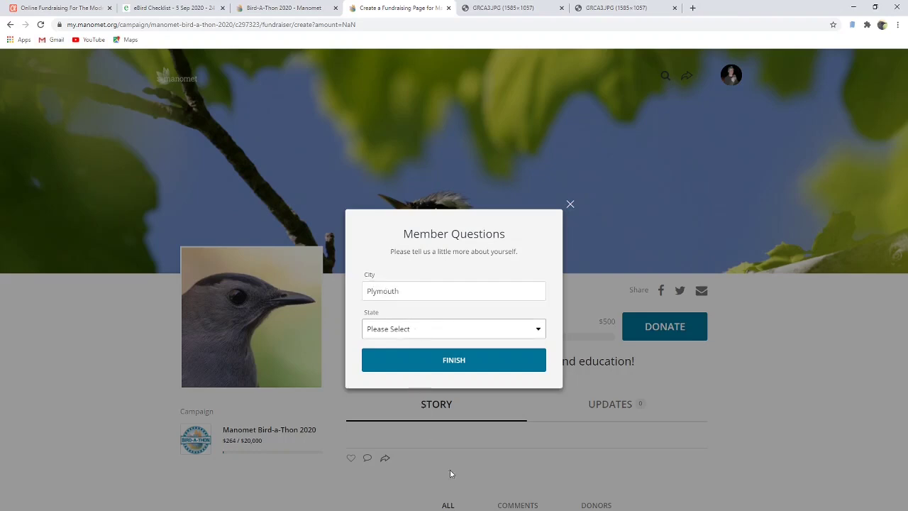
type("mass")
left_click(449, 268)
left_click(468, 362)
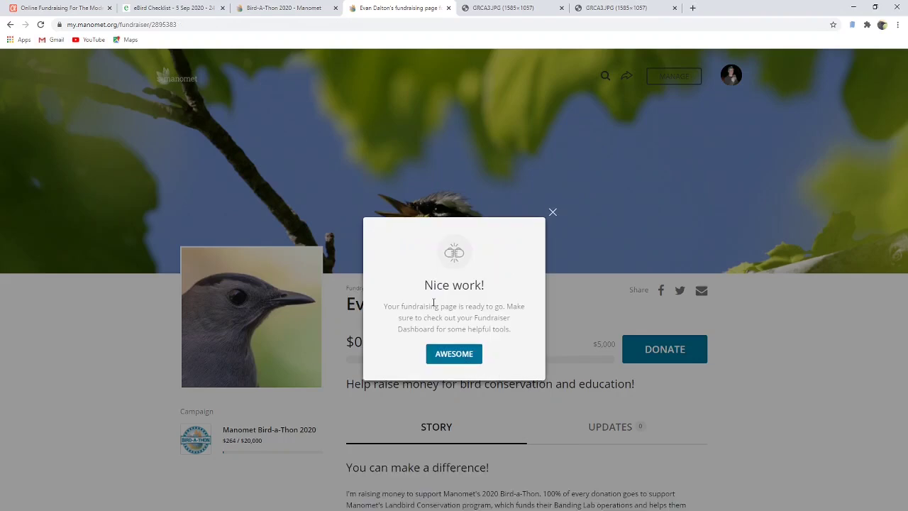
- Dismiss the page completion message and the fundraising tips notice on the new fundraiser page
left_click(453, 354)
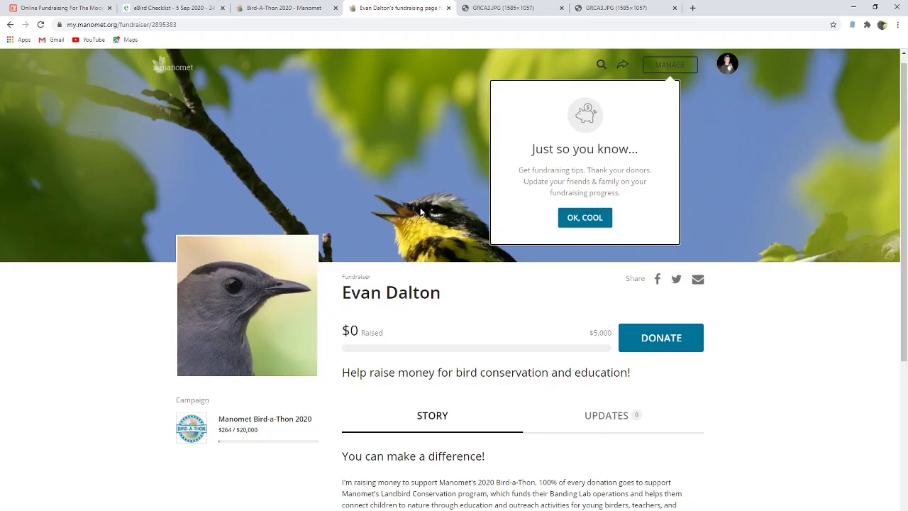
scroll(417, 197, "down", 1)
scroll(423, 203, "up", 2)
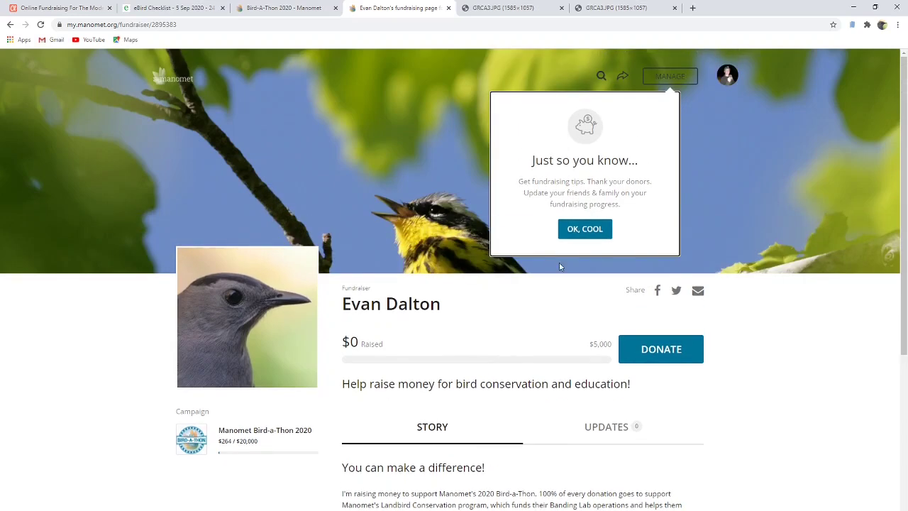
left_click(593, 230)
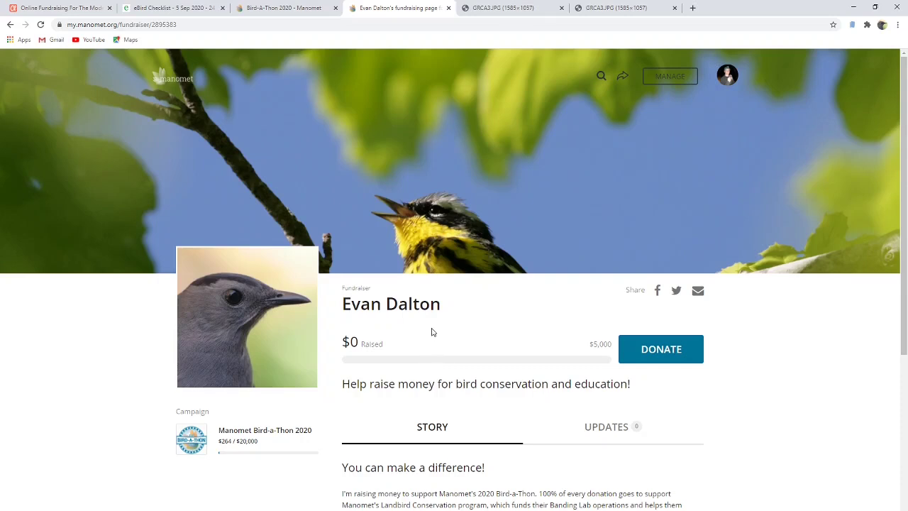
- Examine the new fundraiser page, including its goal, headline and default story text
scroll(372, 362, "down", 1)
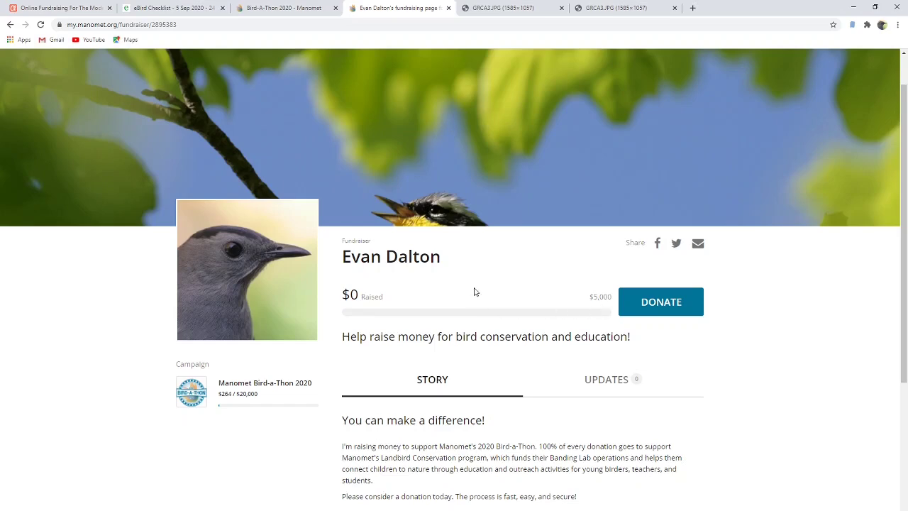
scroll(475, 292, "down", 2)
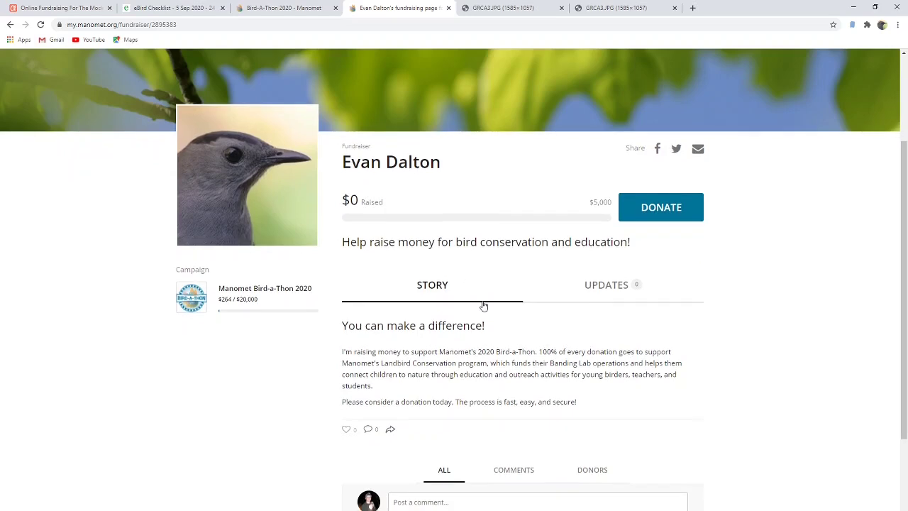
scroll(482, 305, "up", 2)
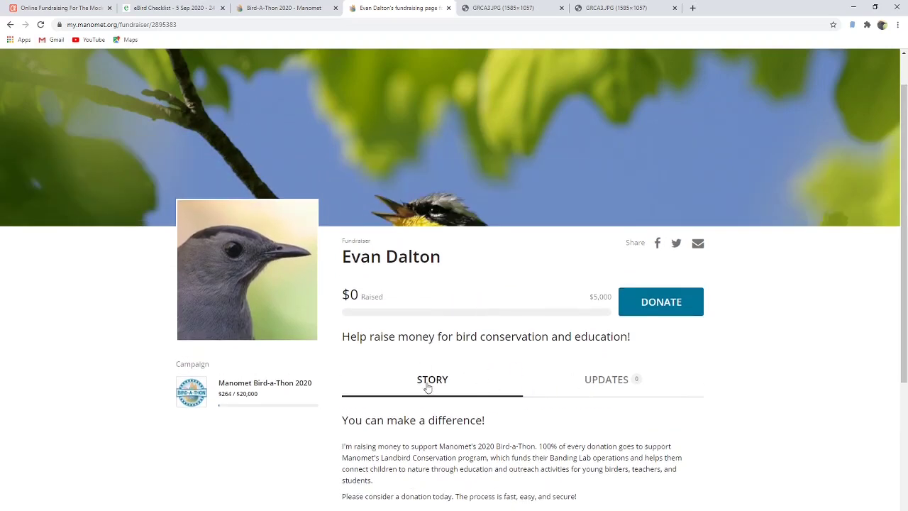
scroll(428, 388, "down", 1)
left_click_drag(589, 454, 342, 403)
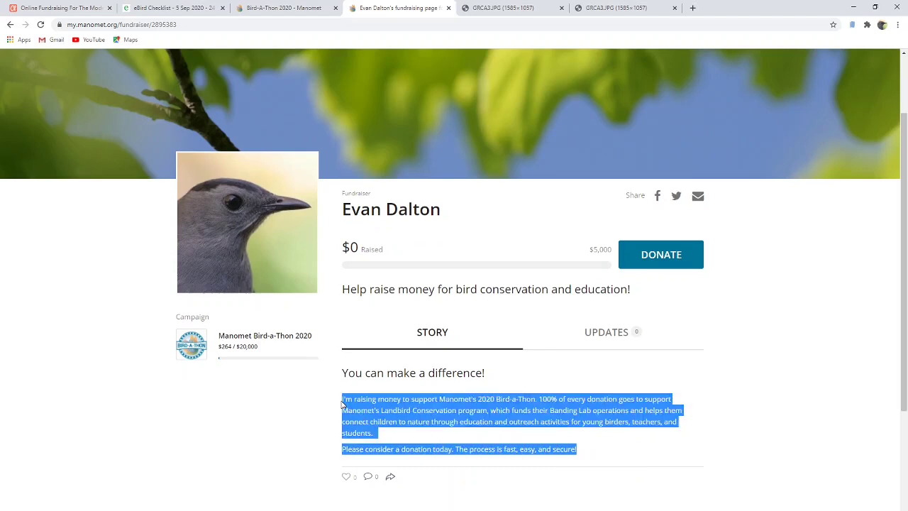
left_click(389, 412)
scroll(406, 419, "up", 1)
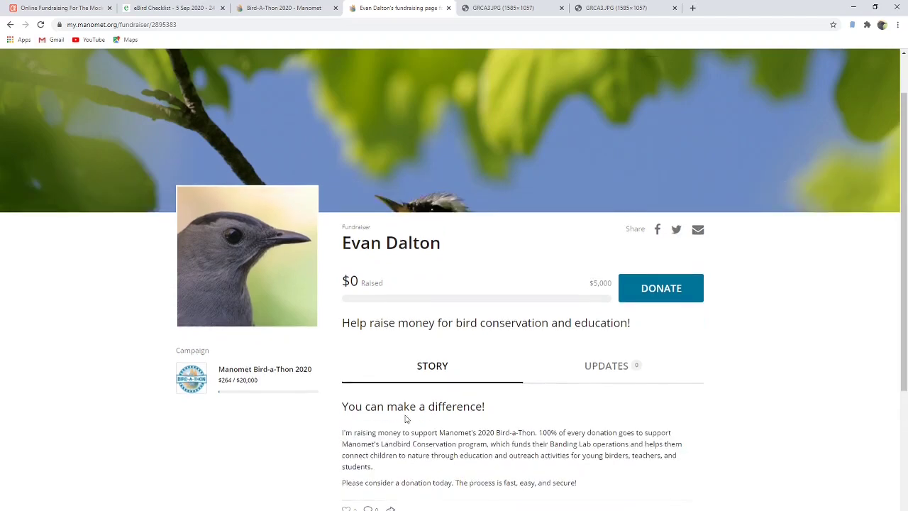
scroll(406, 419, "up", 2)
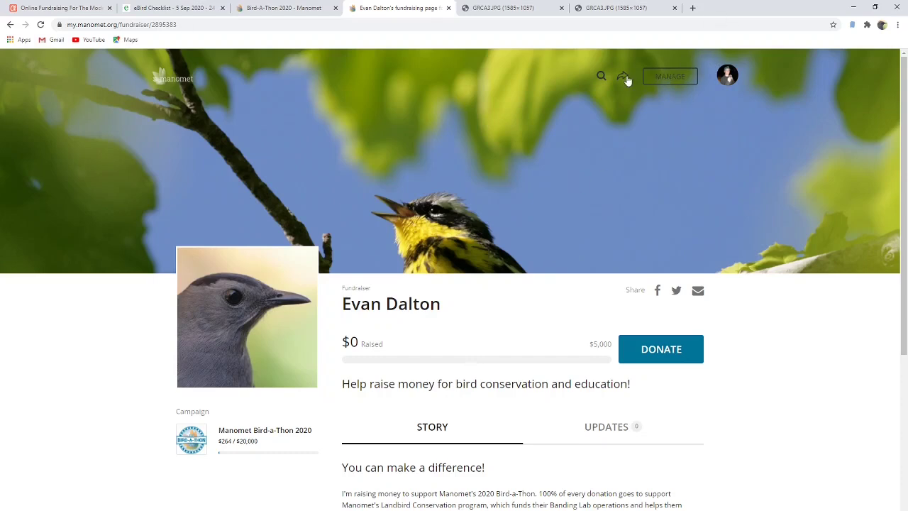
- Open the story editor from the fundraiser's management dashboard and review the default story text that can be personalized
left_click(660, 79)
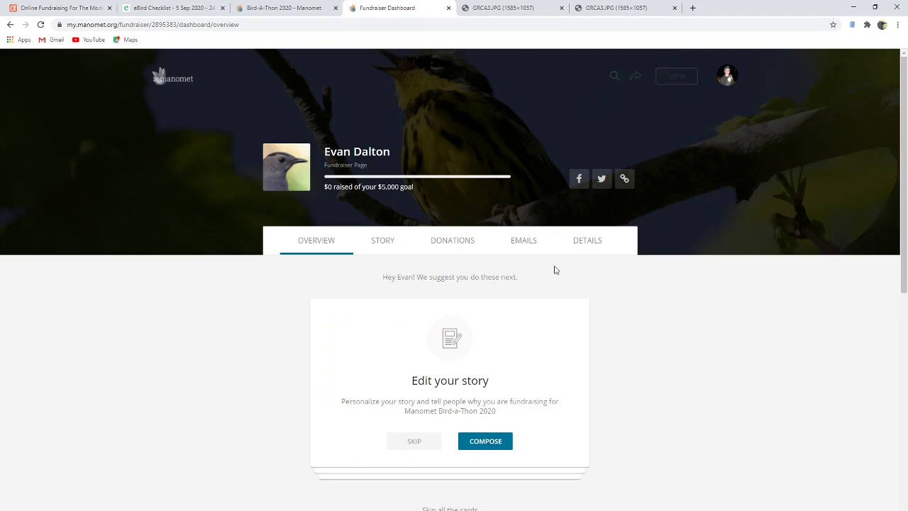
left_click(486, 445)
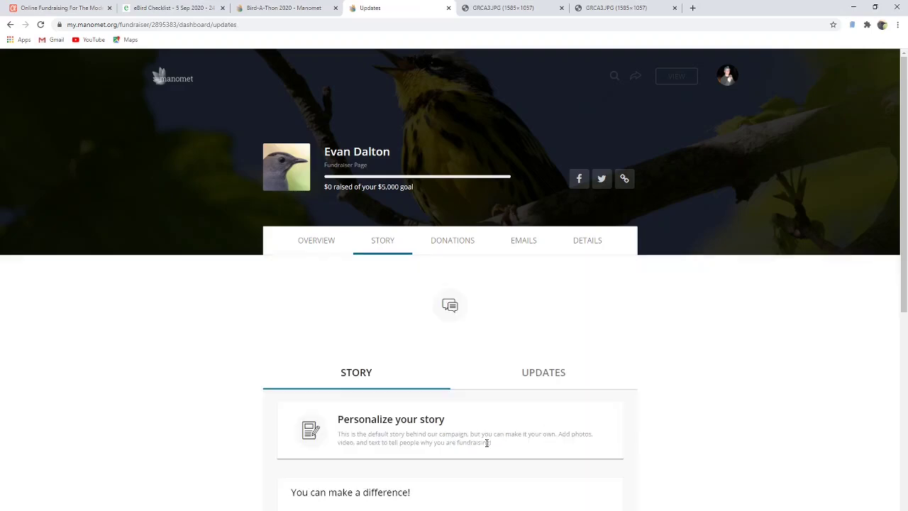
scroll(405, 405, "down", 2)
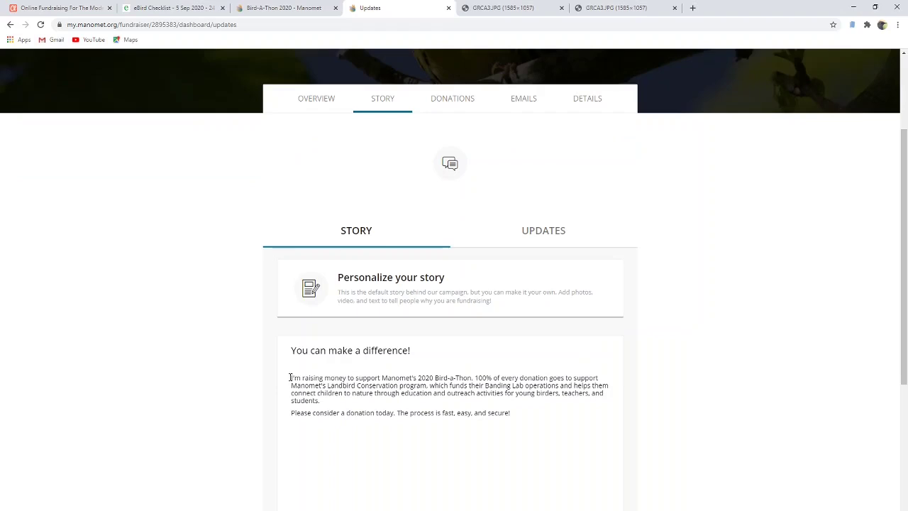
left_click_drag(288, 377, 533, 422)
left_click(534, 421)
scroll(518, 414, "down", 1)
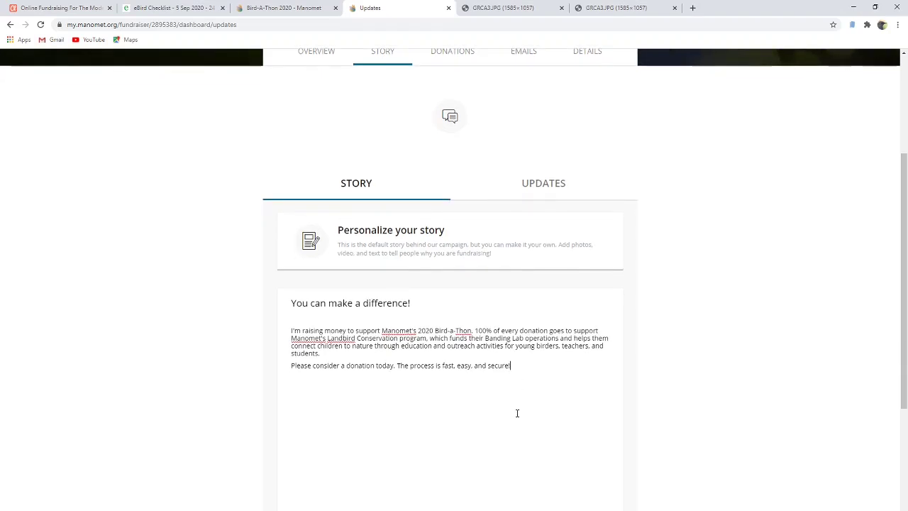
scroll(518, 413, "up", 1)
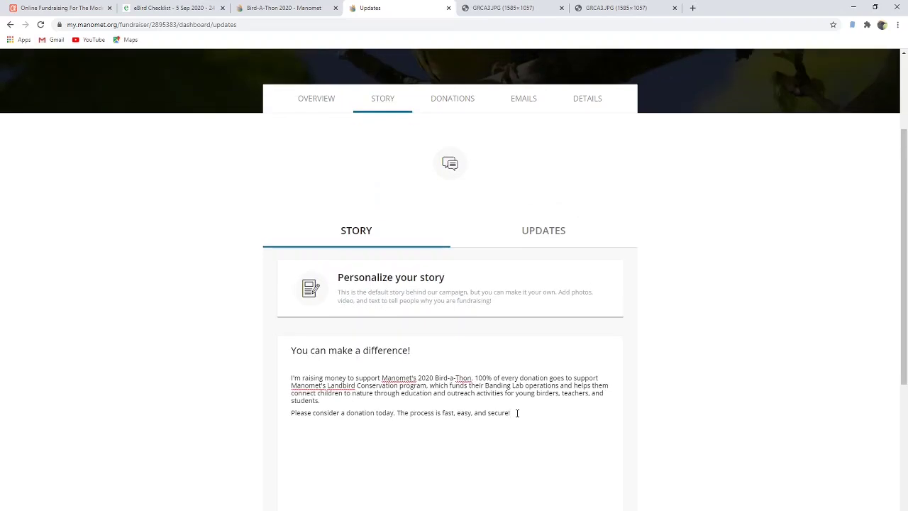
scroll(517, 413, "down", 1)
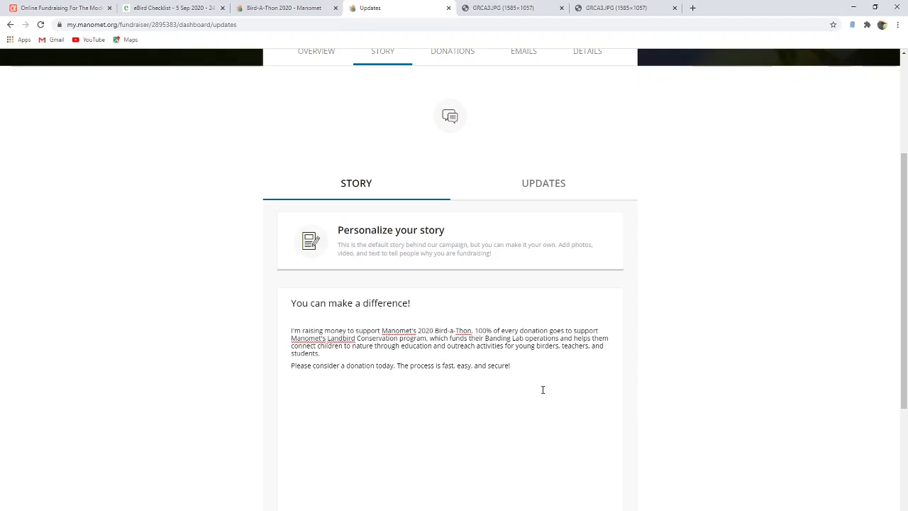
scroll(539, 386, "up", 4)
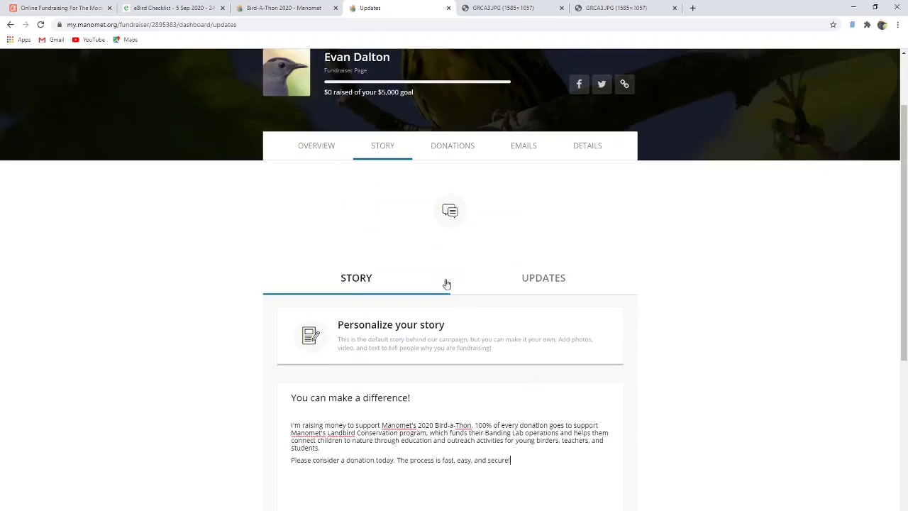
- Open the fundraiser's page details and set the fundraiser nickname to "Landbird Conservation Team"
left_click(587, 240)
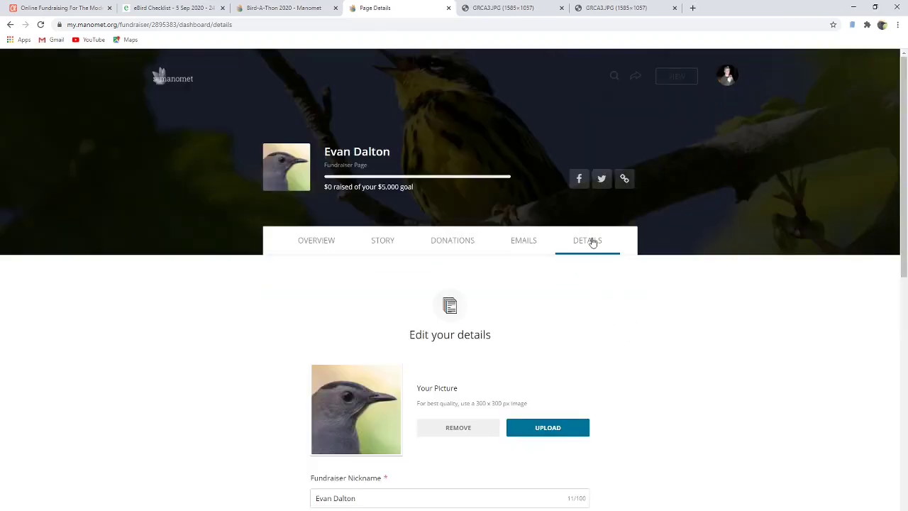
scroll(511, 294, "down", 2)
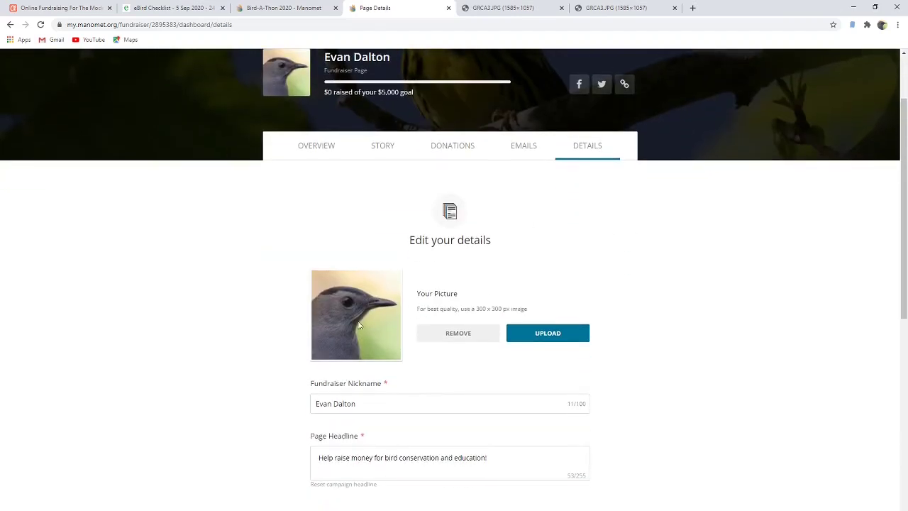
scroll(346, 306, "down", 2)
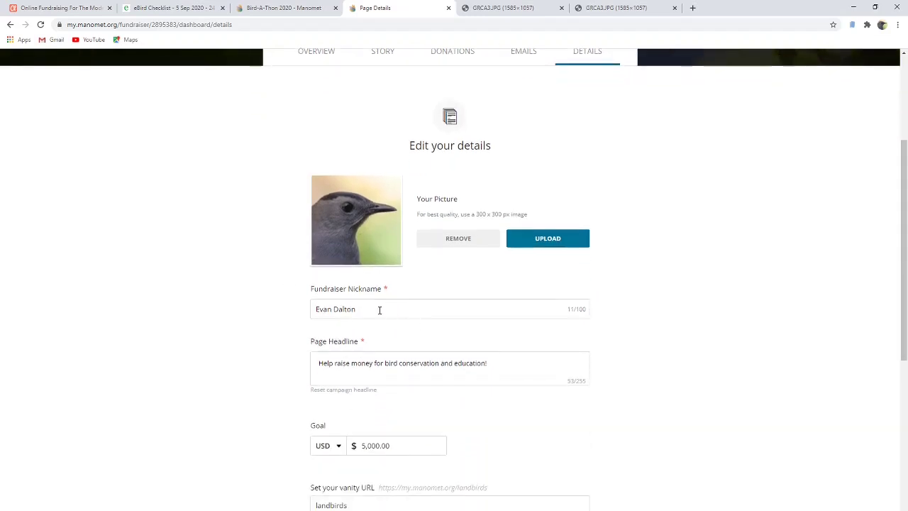
scroll(380, 312, "down", 1)
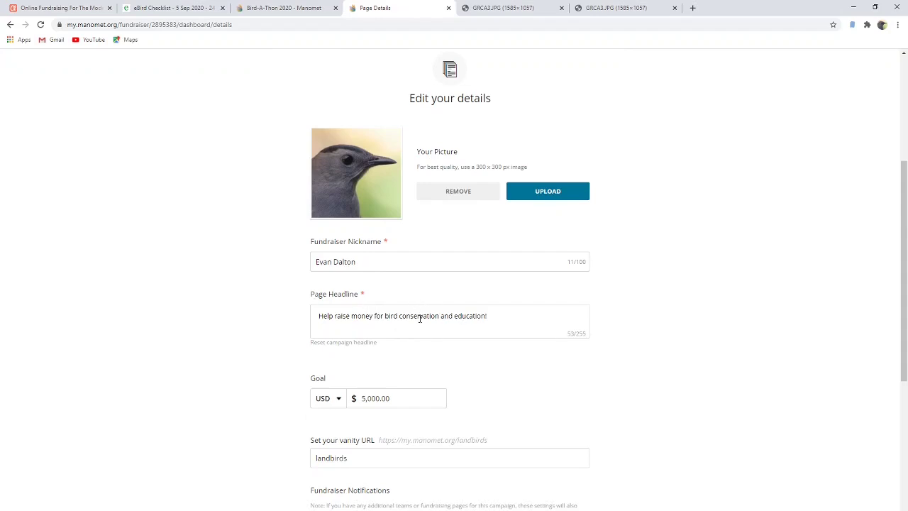
scroll(420, 319, "down", 2)
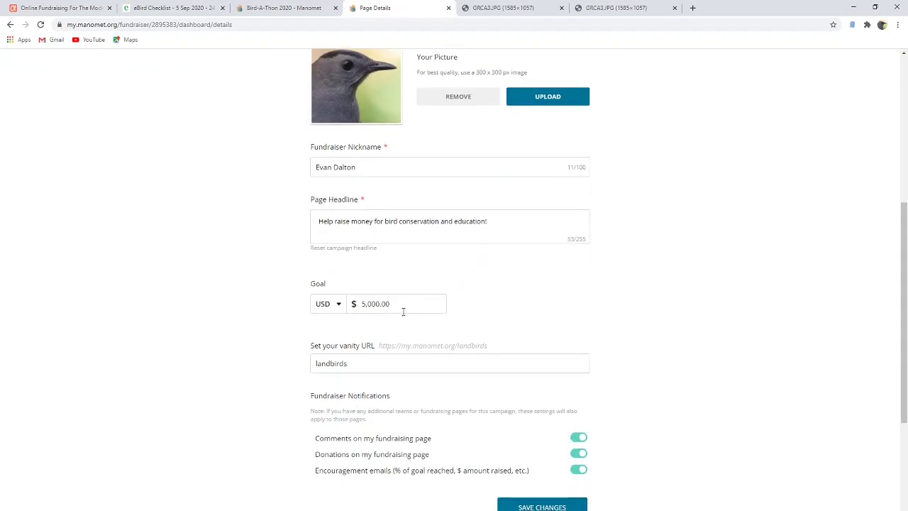
scroll(385, 305, "up", 1)
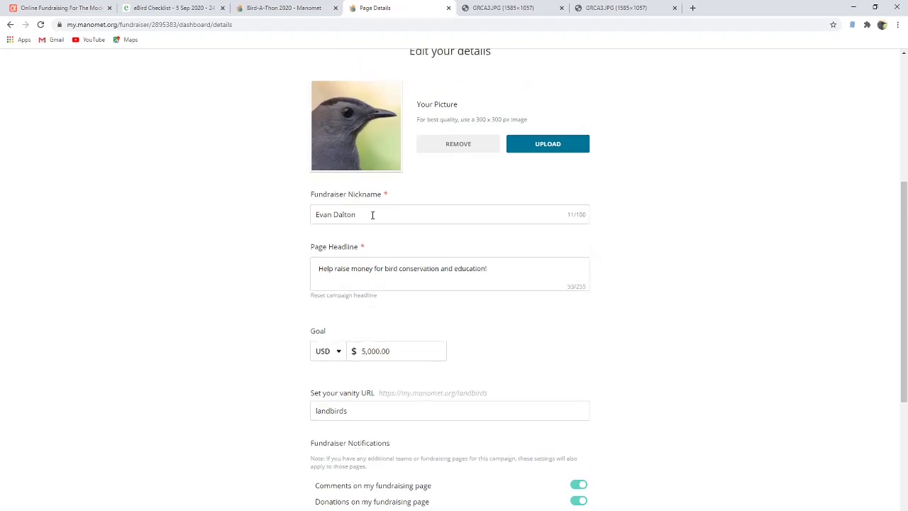
left_click_drag(371, 213, 284, 205)
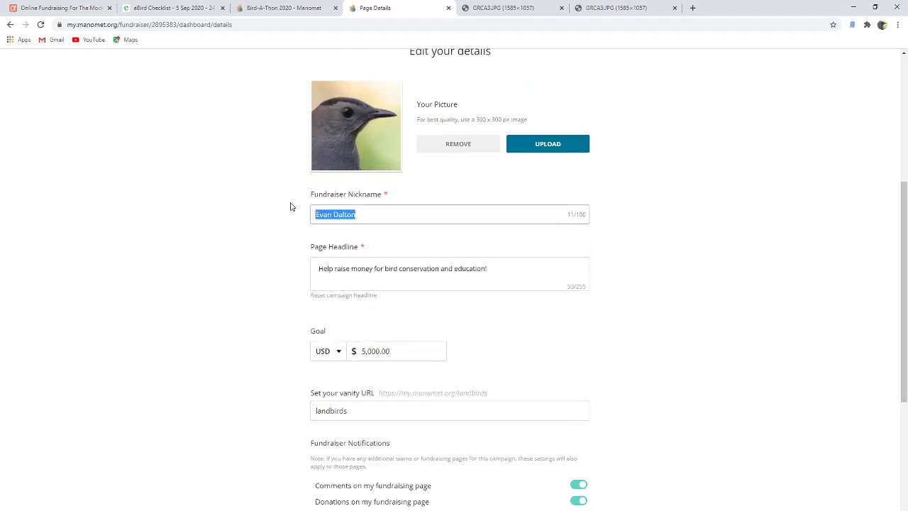
type("Landbir")
type("d Conservation")
type(" e")
type("eam")
left_click(273, 248)
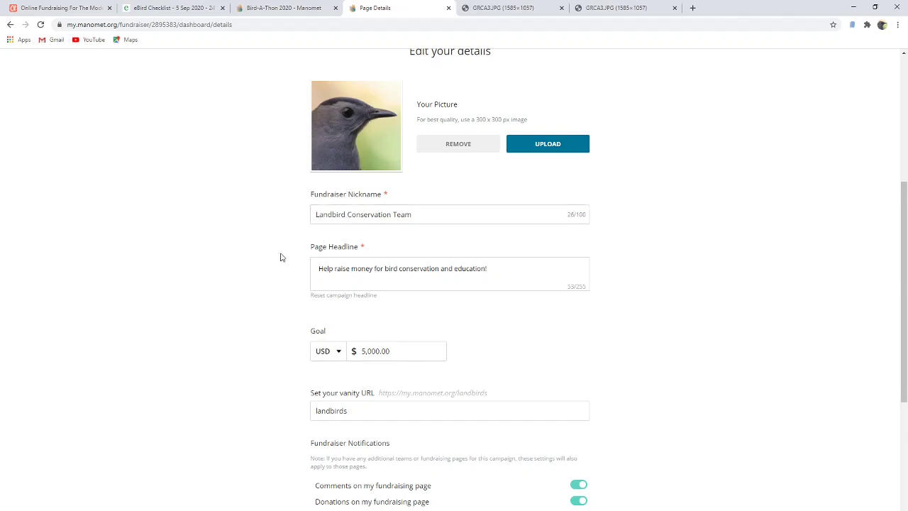
- Switch the notification for donations on the fundraising page off and back on, and save the page details
scroll(392, 245, "down", 1)
scroll(395, 255, "down", 1)
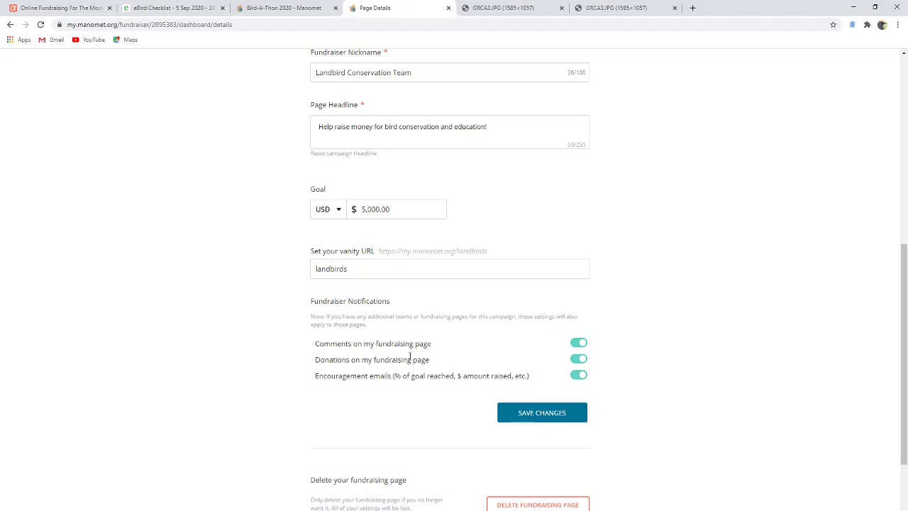
left_click(579, 362)
left_click(580, 363)
left_click(540, 419)
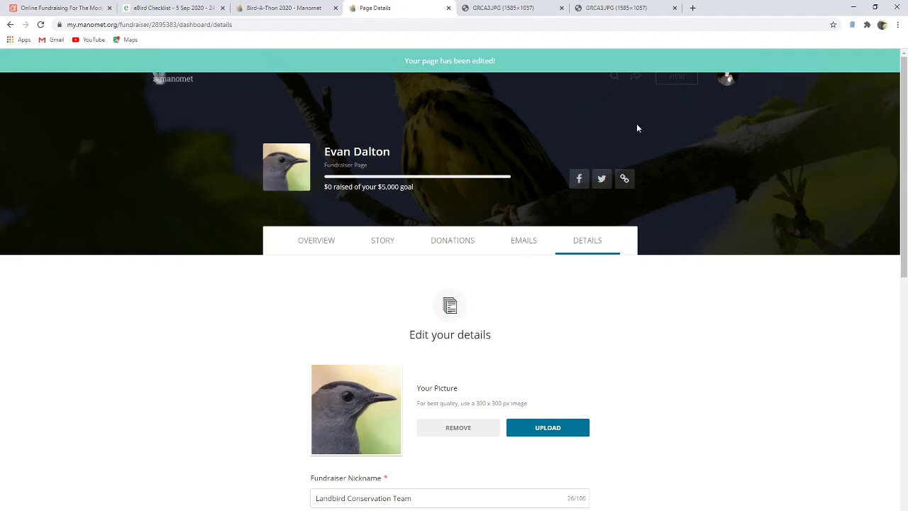
- View the public fundraiser page and check its updated name, goal and story
left_click(681, 79)
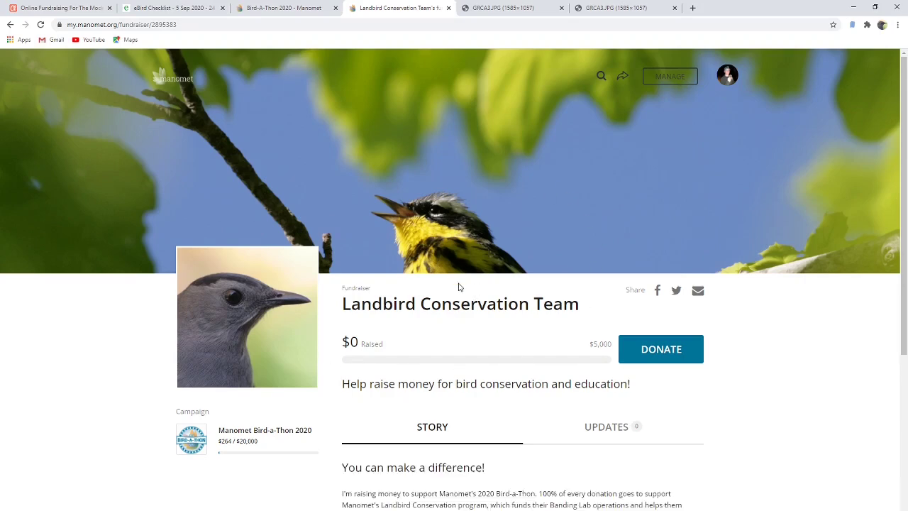
scroll(454, 283, "down", 2)
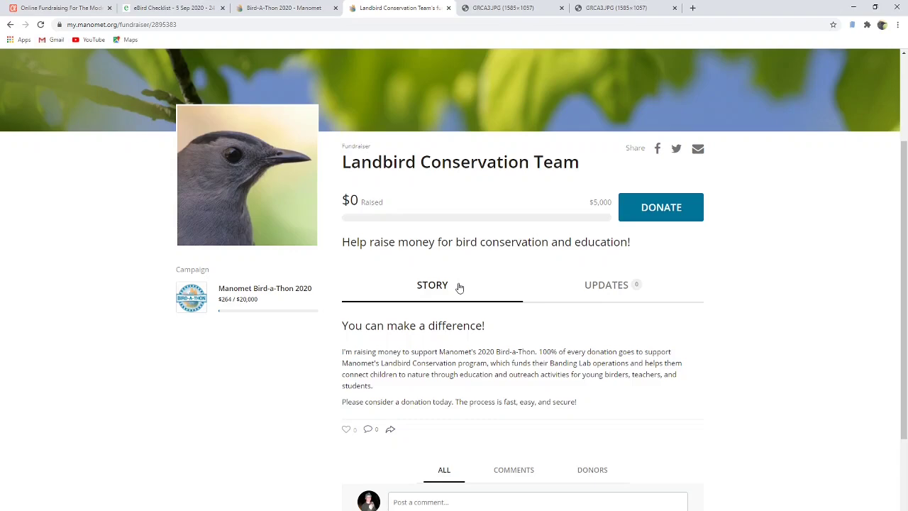
scroll(459, 287, "down", 1)
scroll(445, 287, "up", 3)
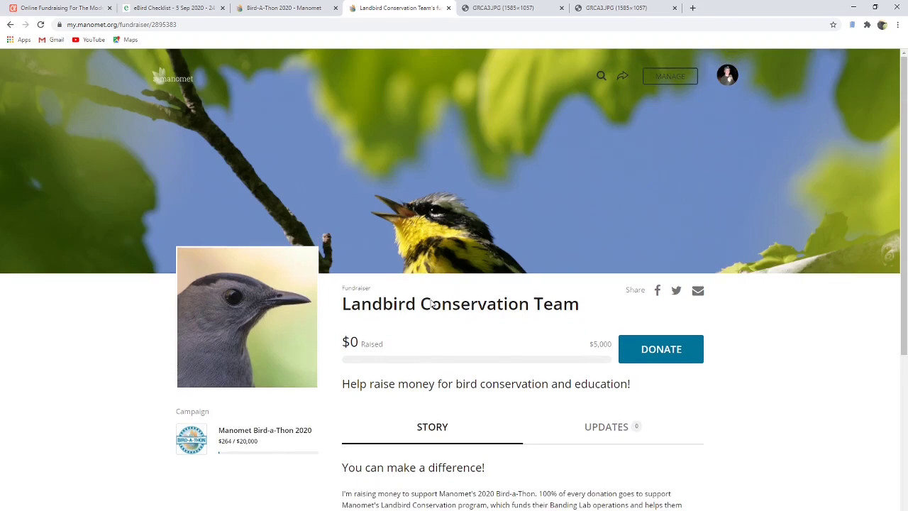